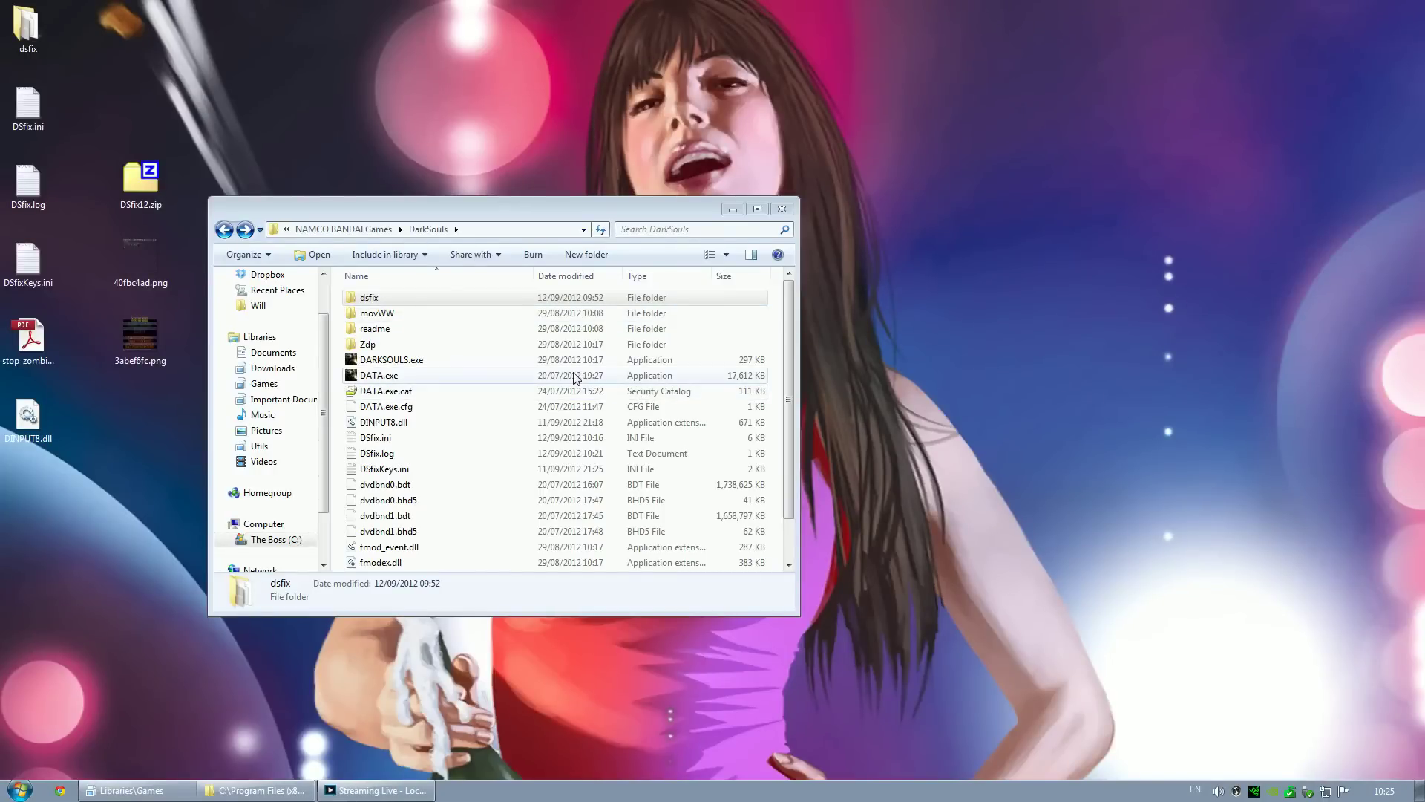
Step: Open DSfix12.zip and select its six entries, then open DSfix.ini from the DarkSouls folder
{"action": "double_click", "coordinate": [149, 189]}
{"action": "left_click_drag", "start_coordinate": [454, 352], "coordinate": [345, 156]}
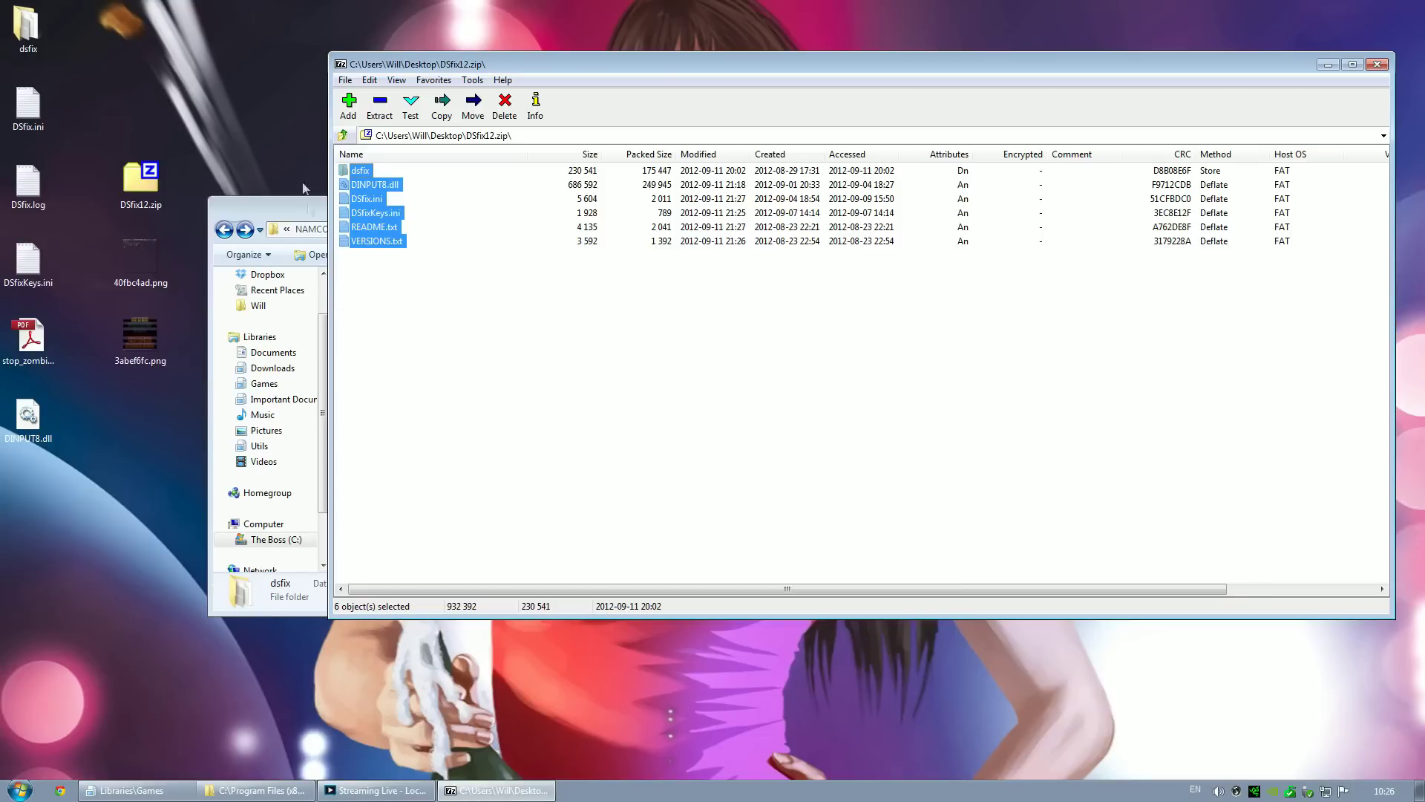
{"action": "left_click", "coordinate": [303, 212]}
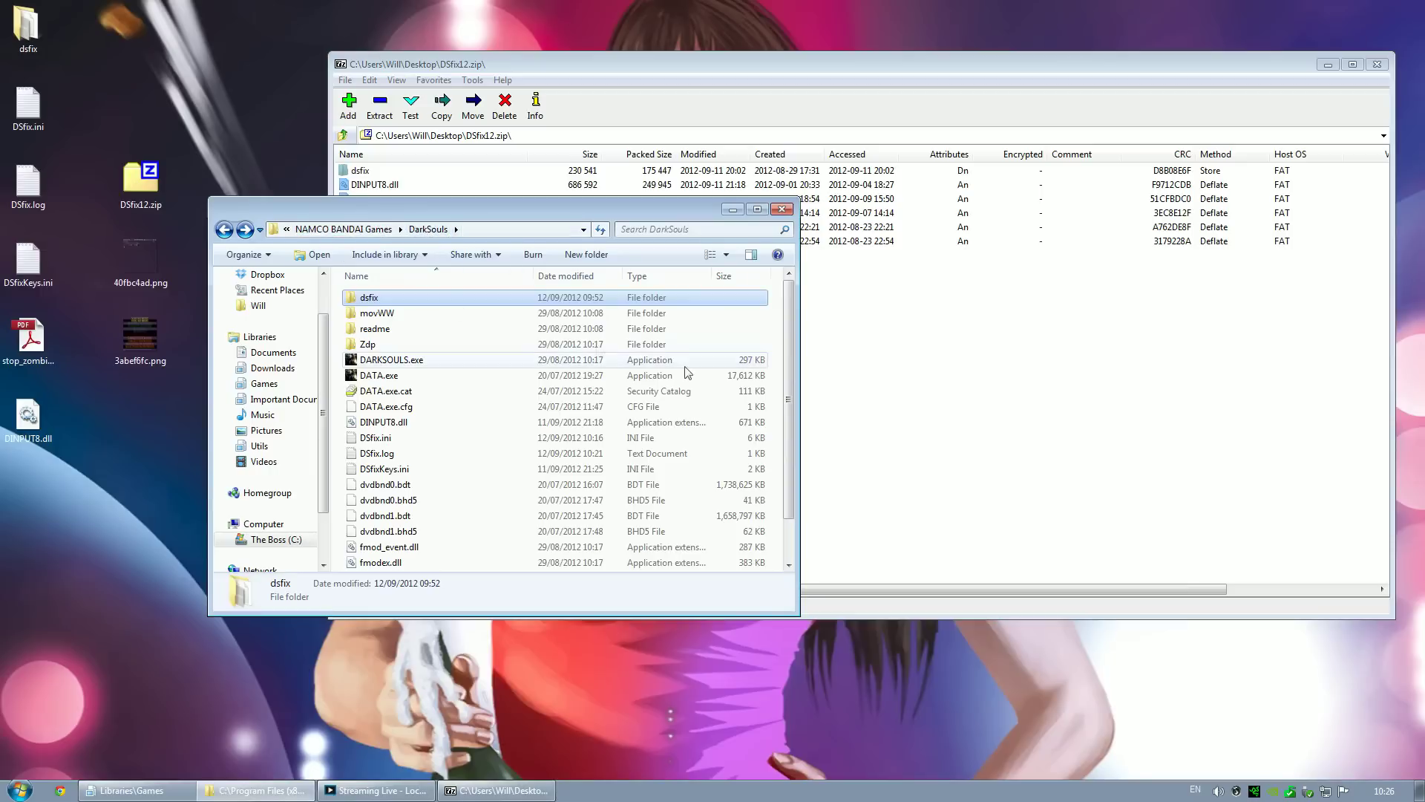
{"action": "left_click", "coordinate": [338, 392]}
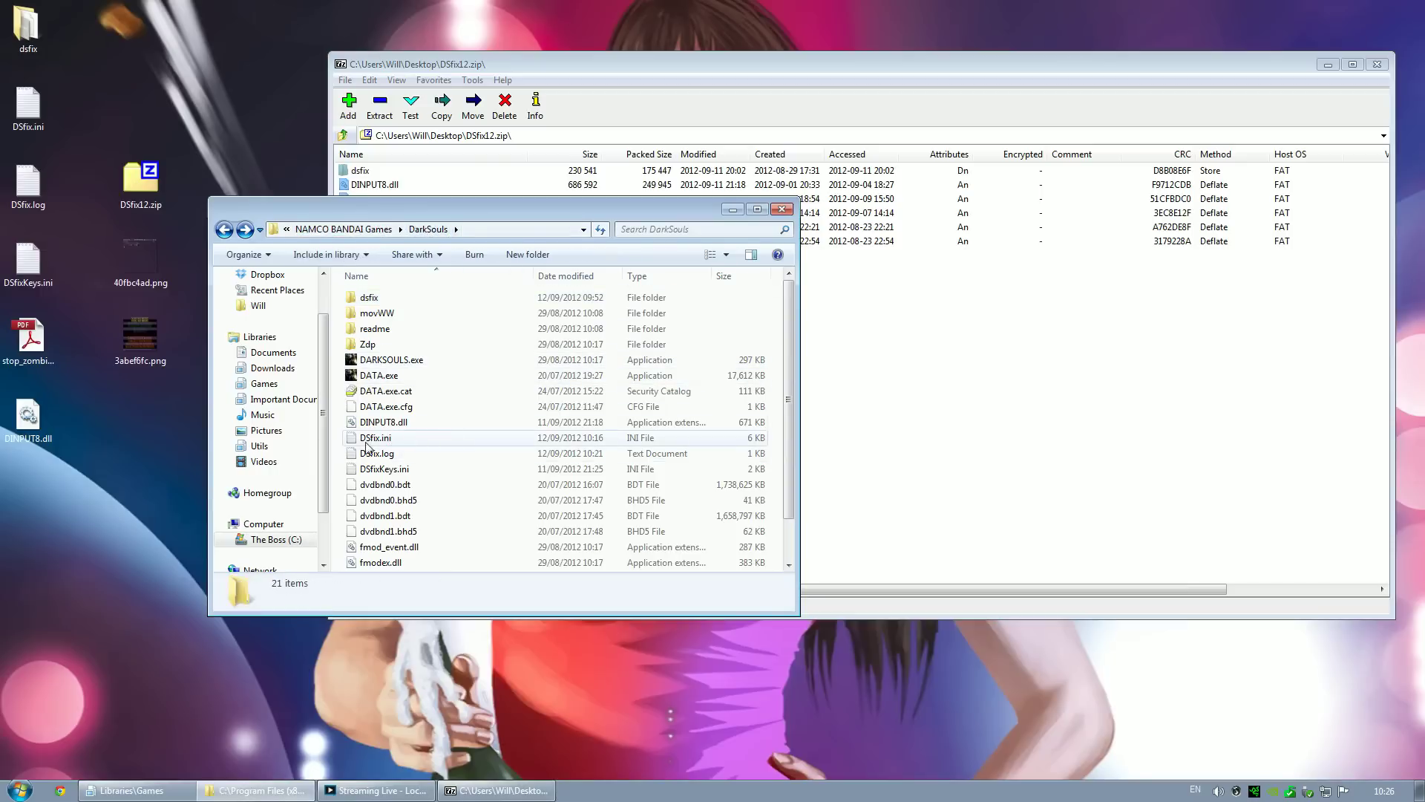
{"action": "double_click", "coordinate": [376, 438]}
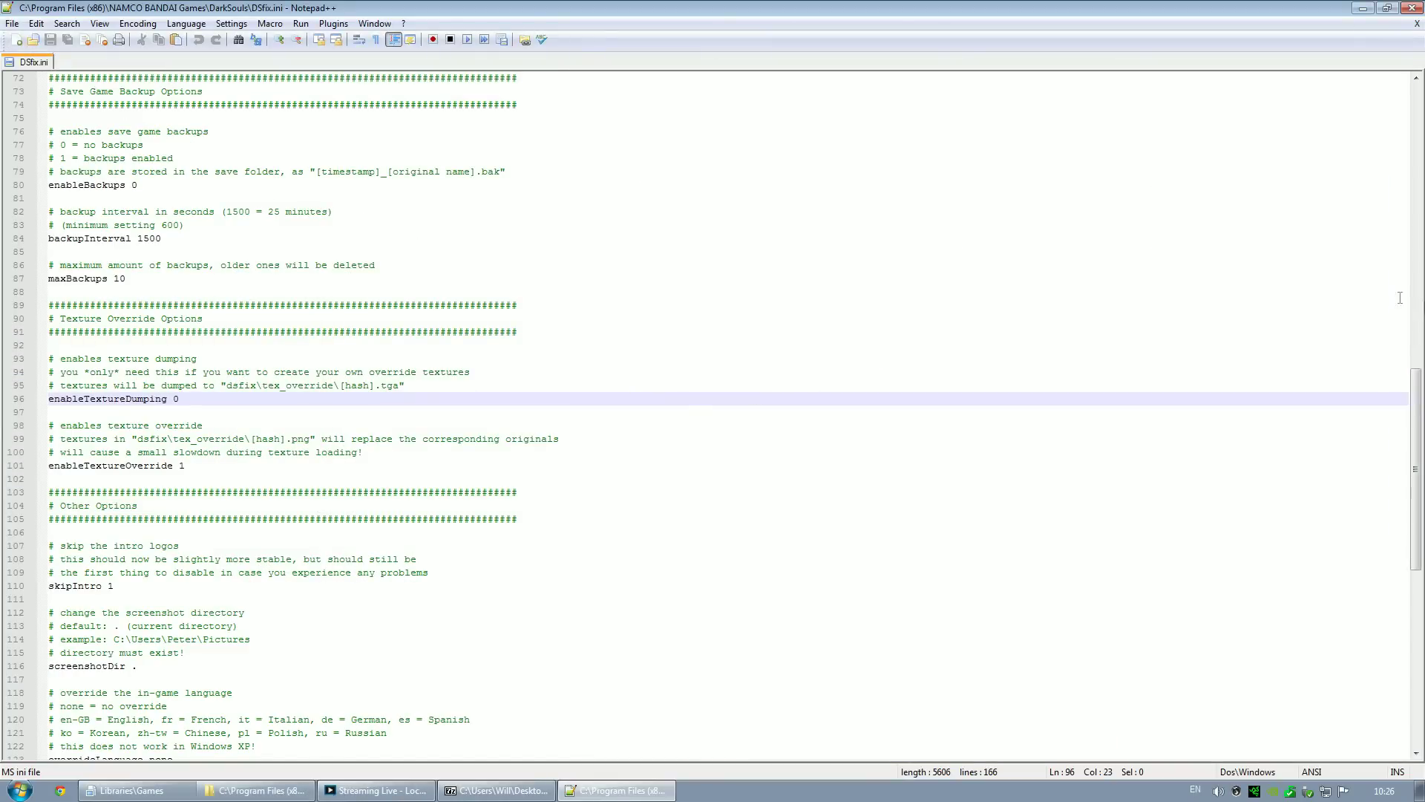
Step: Change enableTextureDumping from 0 to 1 in DSfix.ini and save the file
{"action": "mouse_move", "coordinate": [1412, 439]}
{"action": "left_mouse_down"}
{"action": "mouse_move", "coordinate": [1408, 395]}
{"action": "mouse_move", "coordinate": [1396, 424]}
{"action": "left_mouse_up"}
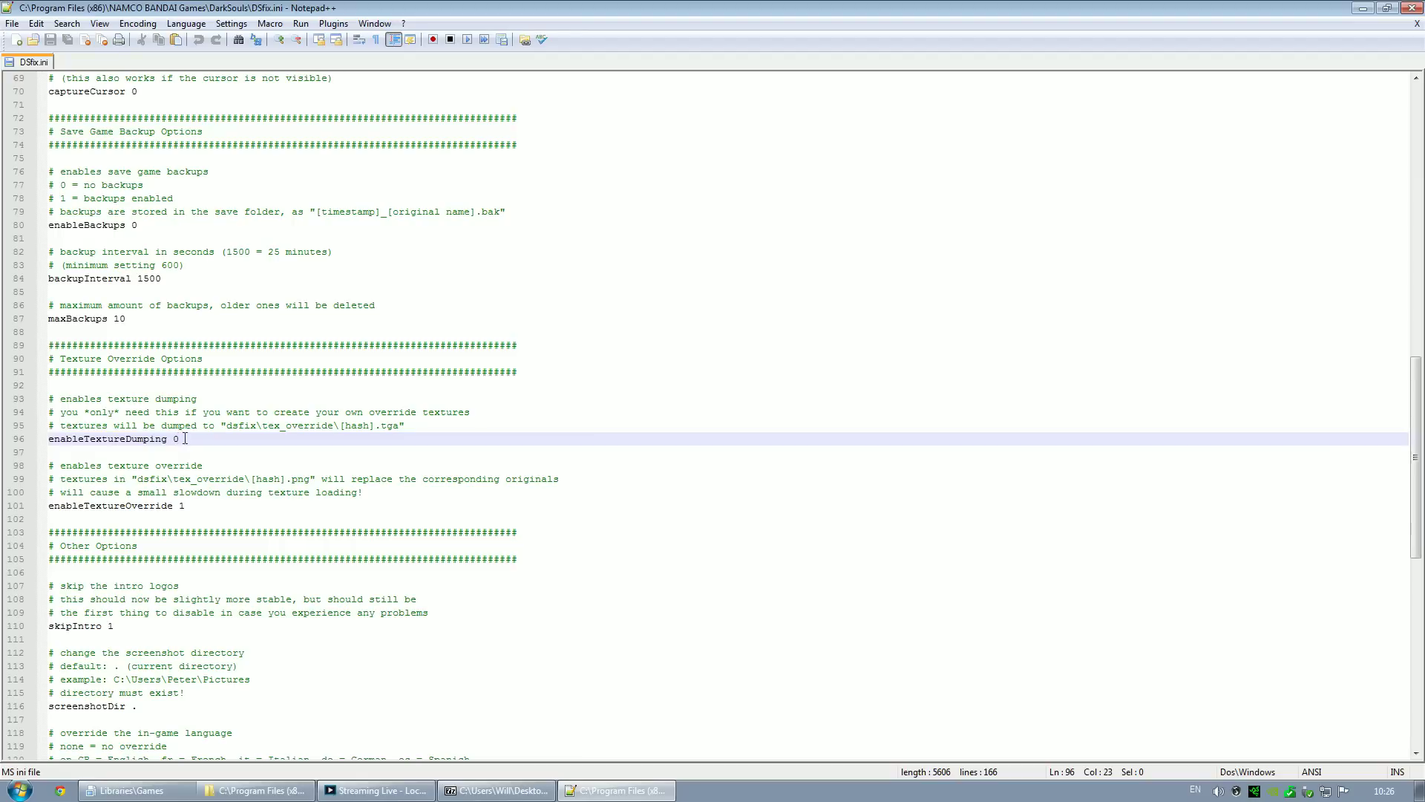
{"action": "left_click_drag", "start_coordinate": [179, 438], "coordinate": [174, 438]}
{"action": "type", "text": "1"}
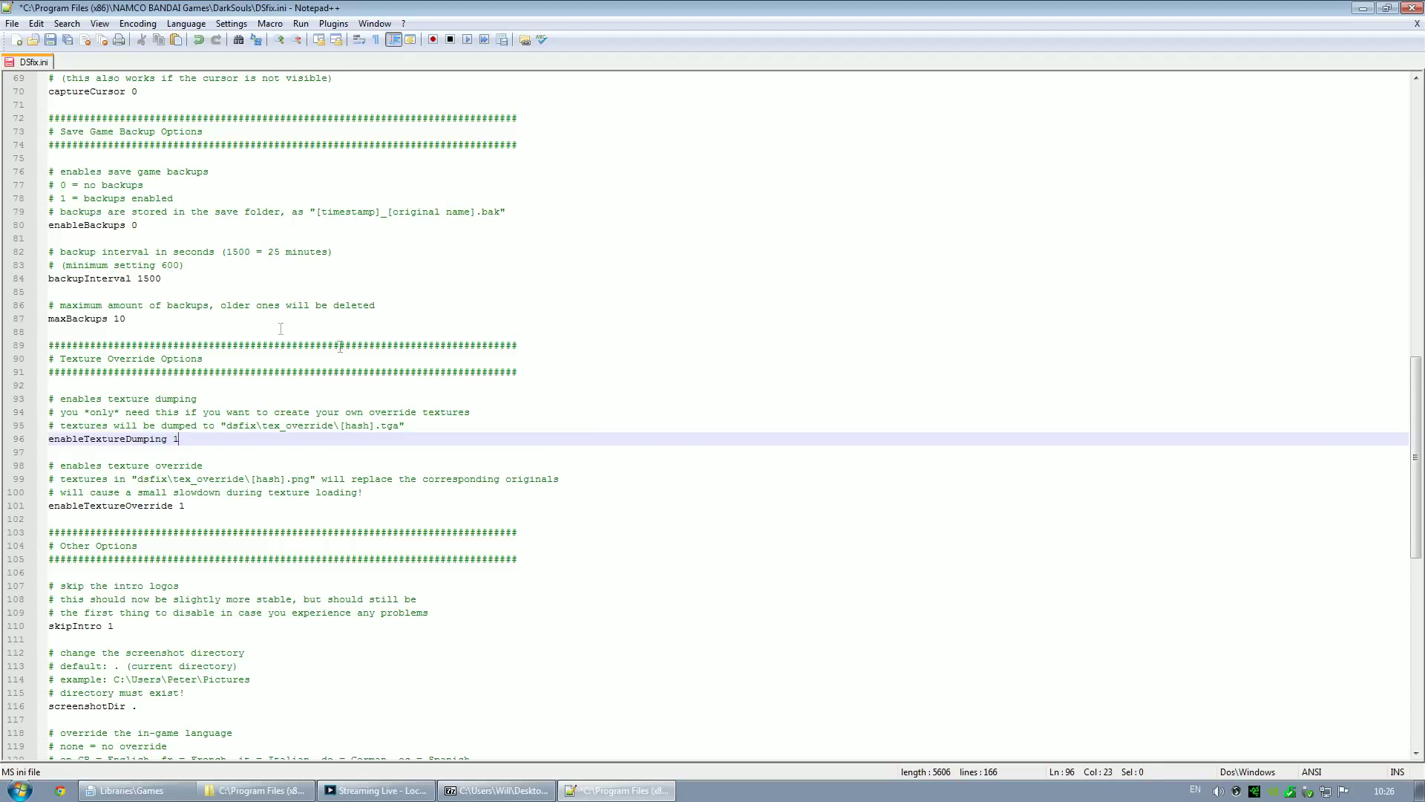
{"action": "key", "text": "ctrl+s"}
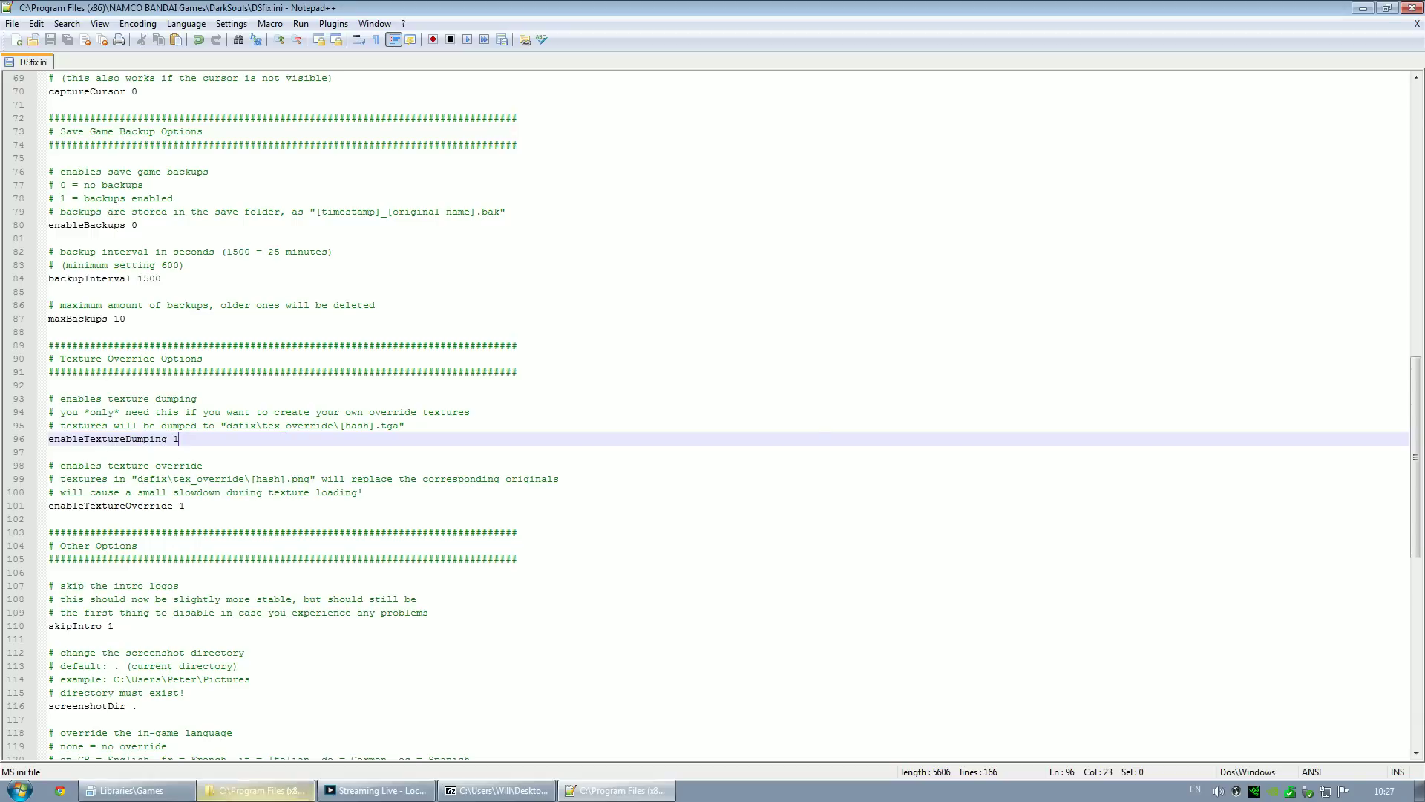
Step: Browse into dsfix and tex_override, close Notepad++, and return to the dsfix folder
{"action": "left_click", "coordinate": [243, 791]}
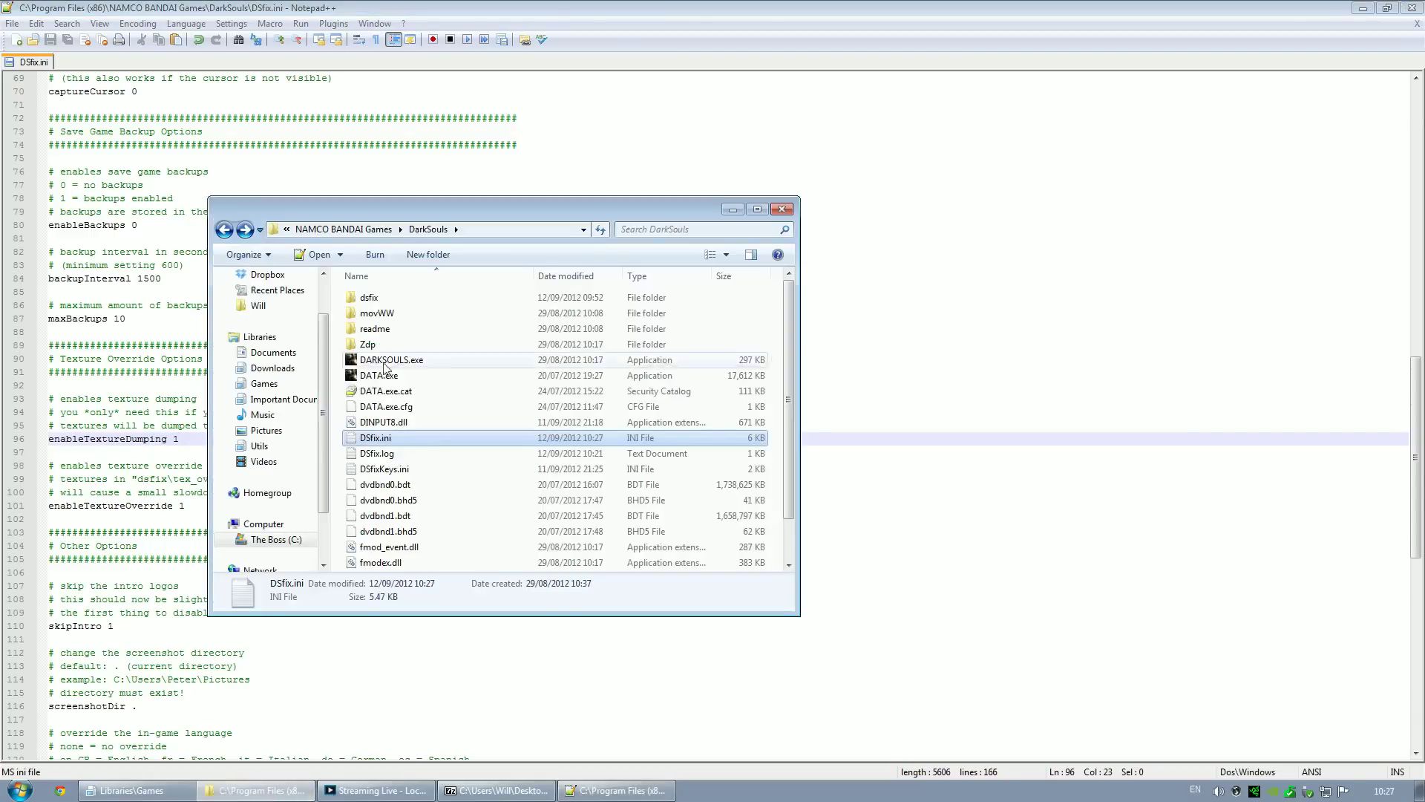
{"action": "double_click", "coordinate": [405, 301]}
{"action": "double_click", "coordinate": [390, 313]}
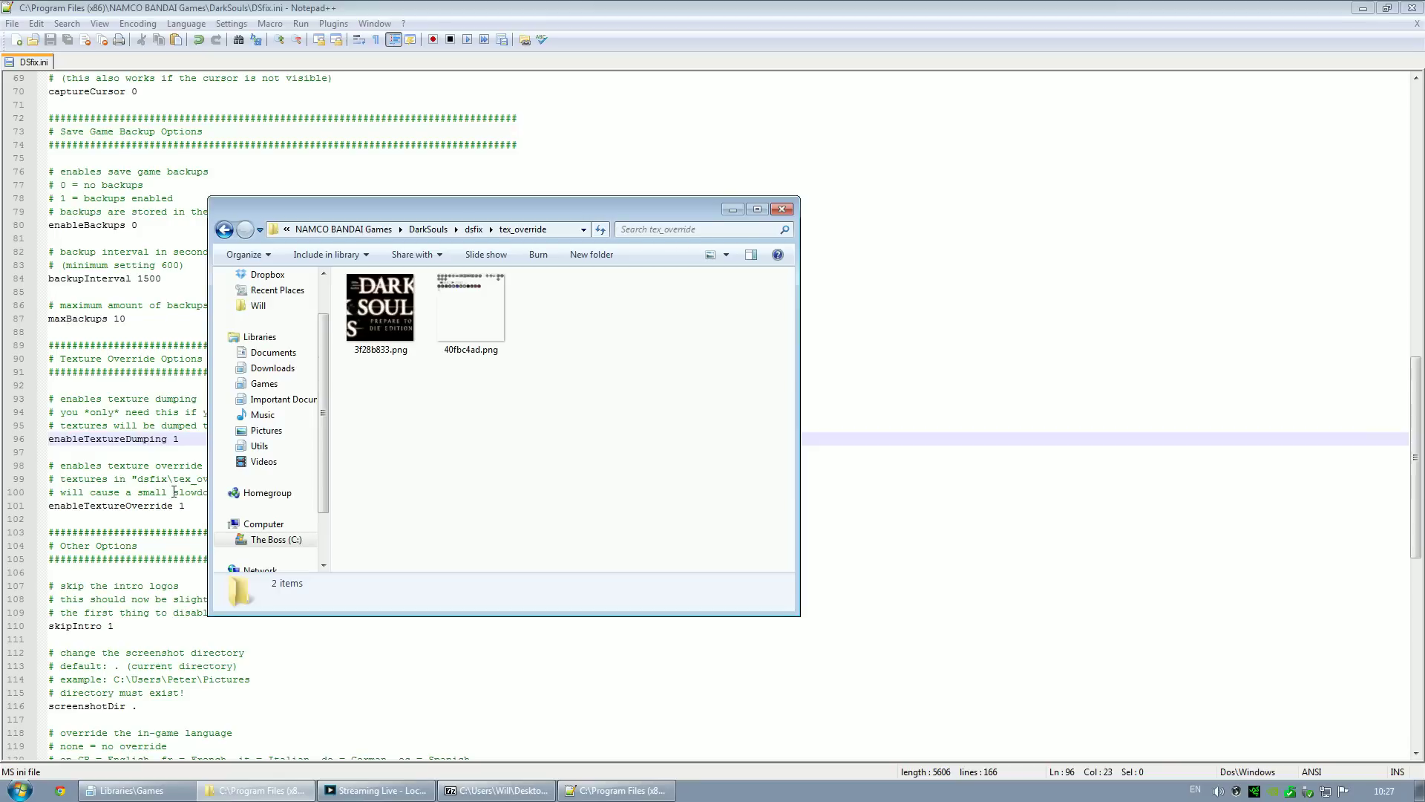
{"action": "left_click", "coordinate": [190, 509]}
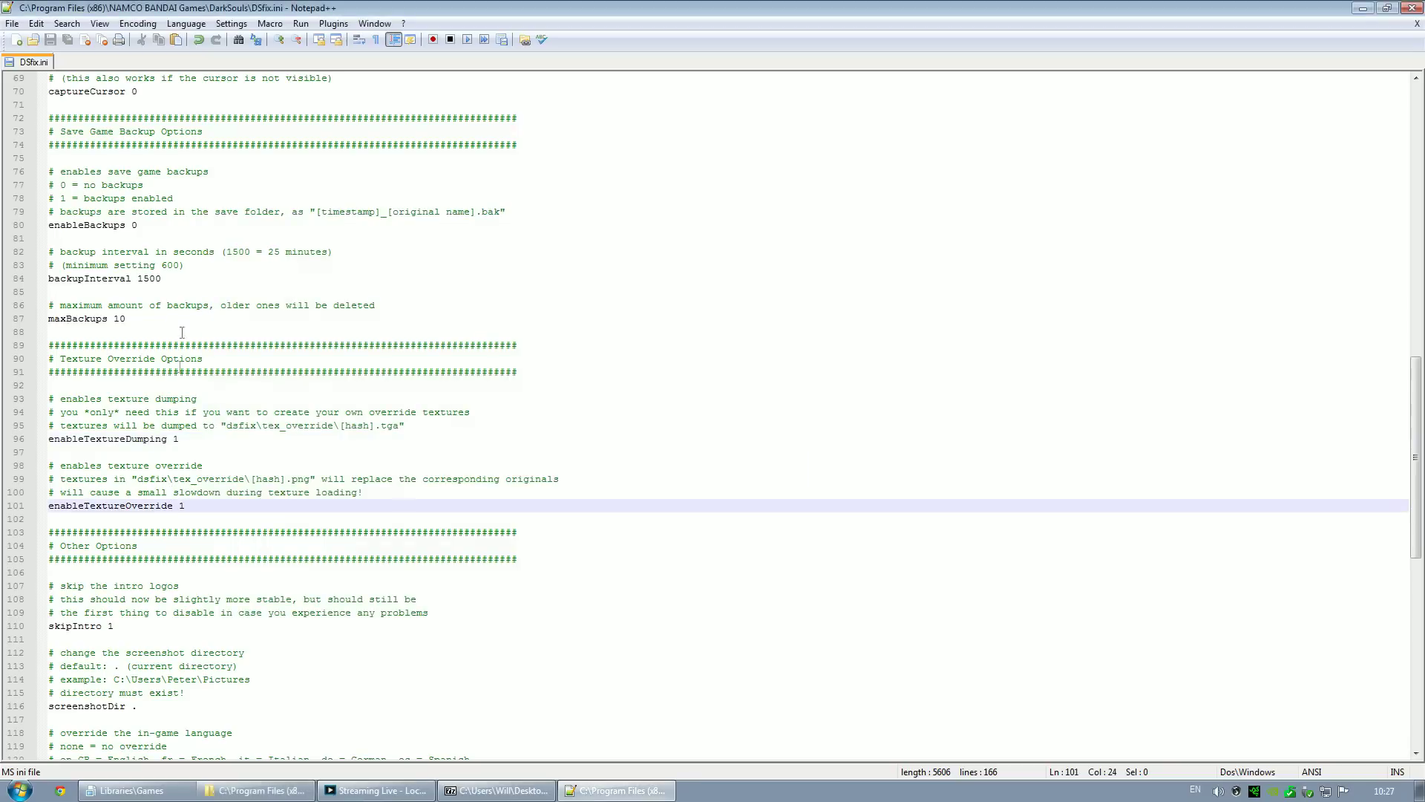
{"action": "left_click", "coordinate": [1411, 8]}
{"action": "key", "text": "BackSpace"}
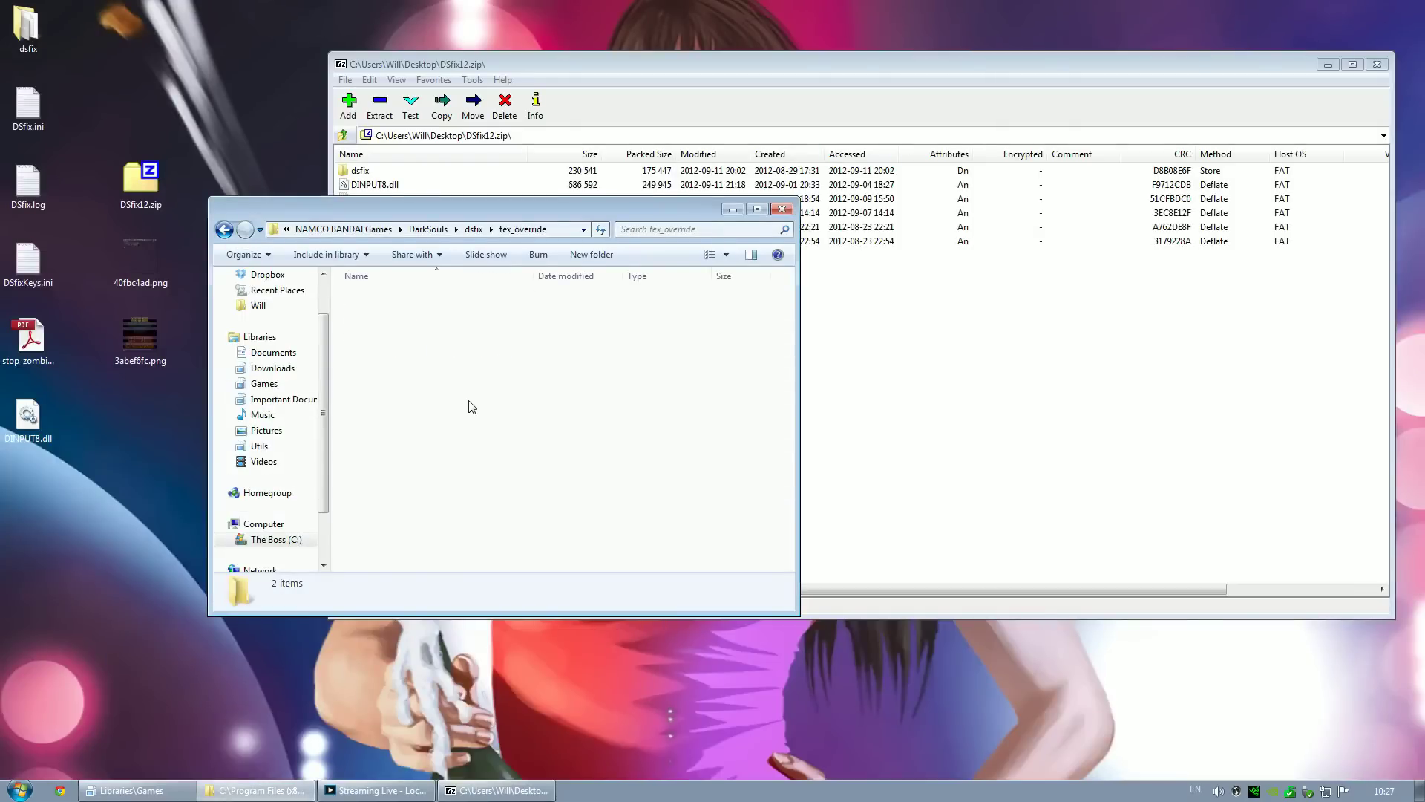
Step: Preview 40fbc4ad.png, the controller button icon sheet, in Photo Viewer, then close it
{"action": "double_click", "coordinate": [141, 263]}
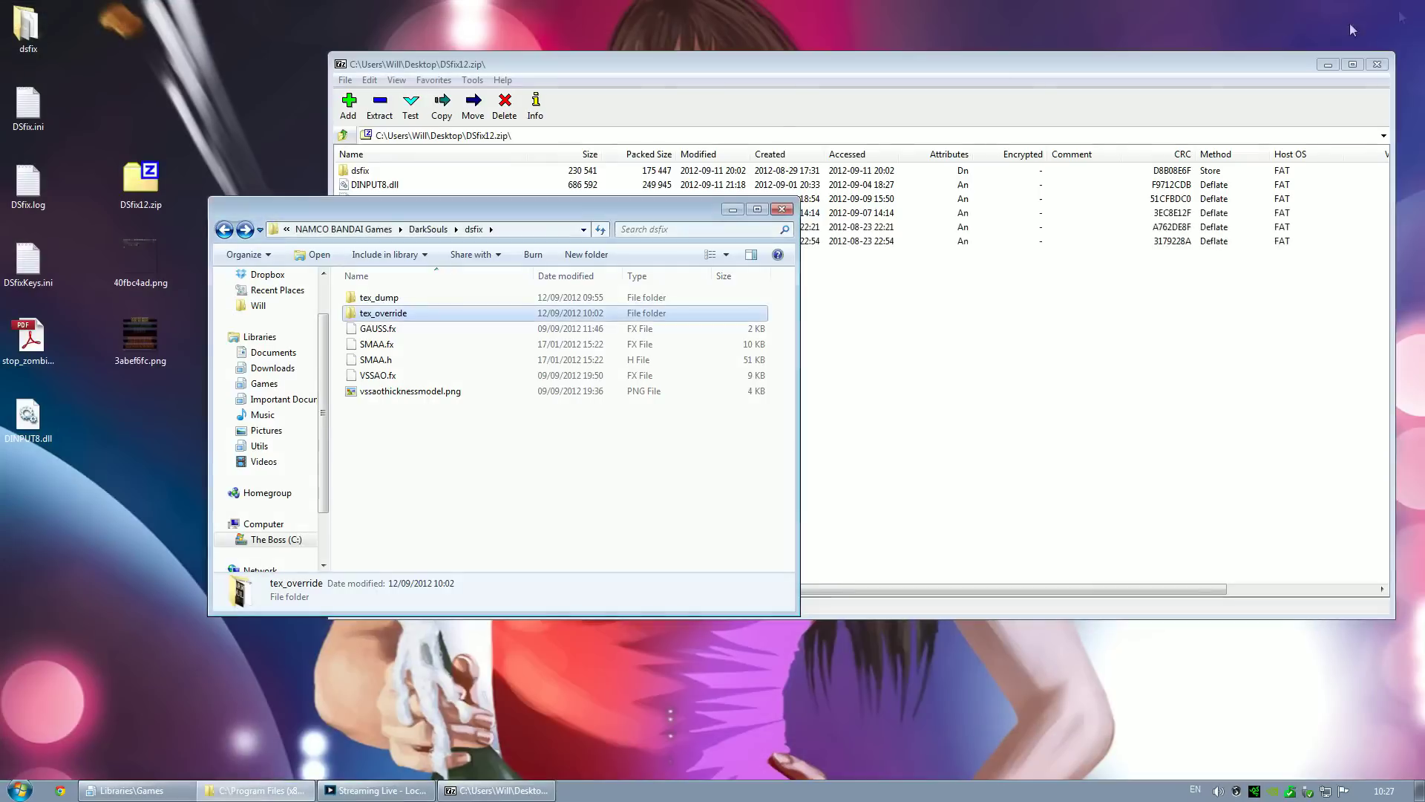
{"action": "left_click", "coordinate": [1411, 9]}
Step: Move 40fbc4ad.png into tex_override and look through the dumped textures in tex_dump
{"action": "left_click_drag", "start_coordinate": [143, 257], "coordinate": [399, 321]}
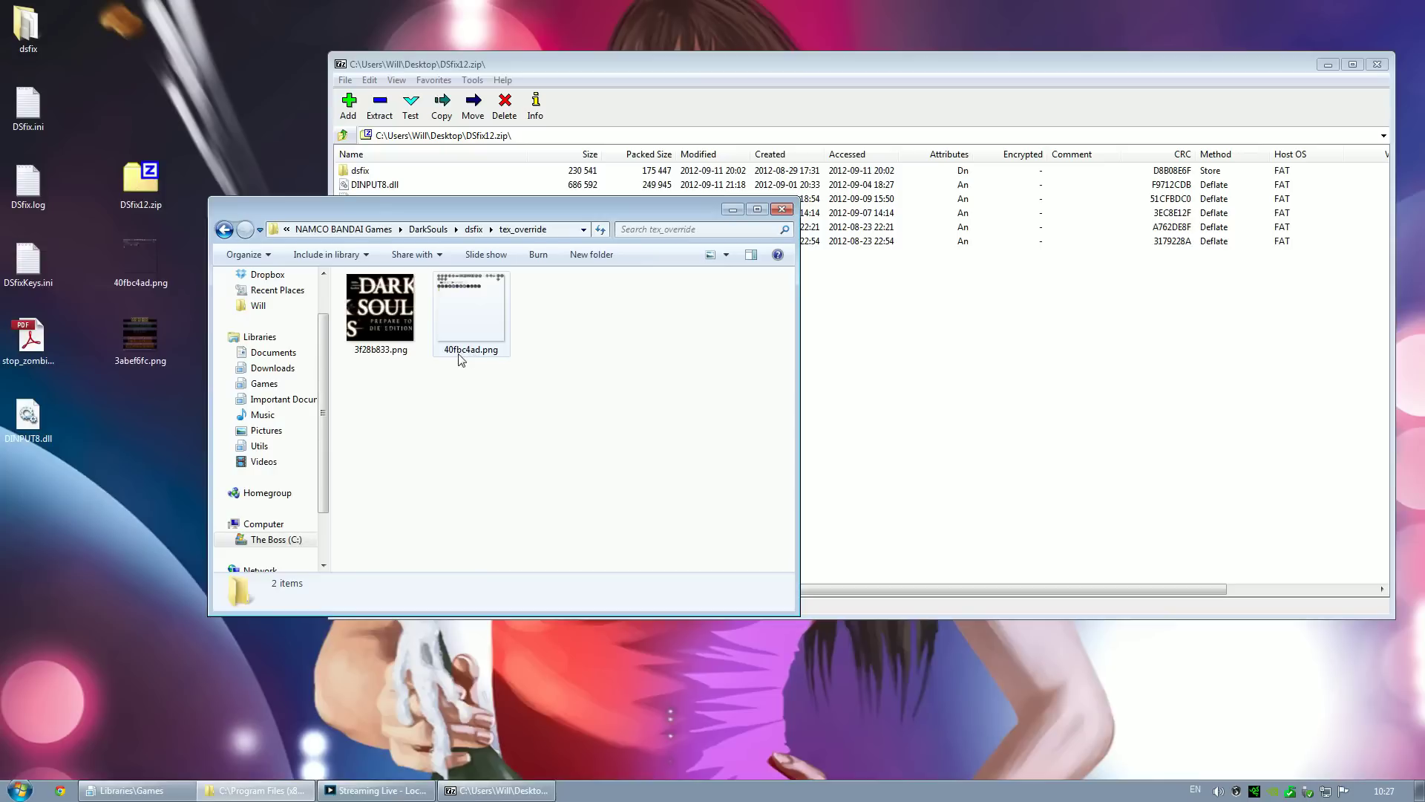
{"action": "key", "text": "BackSpace"}
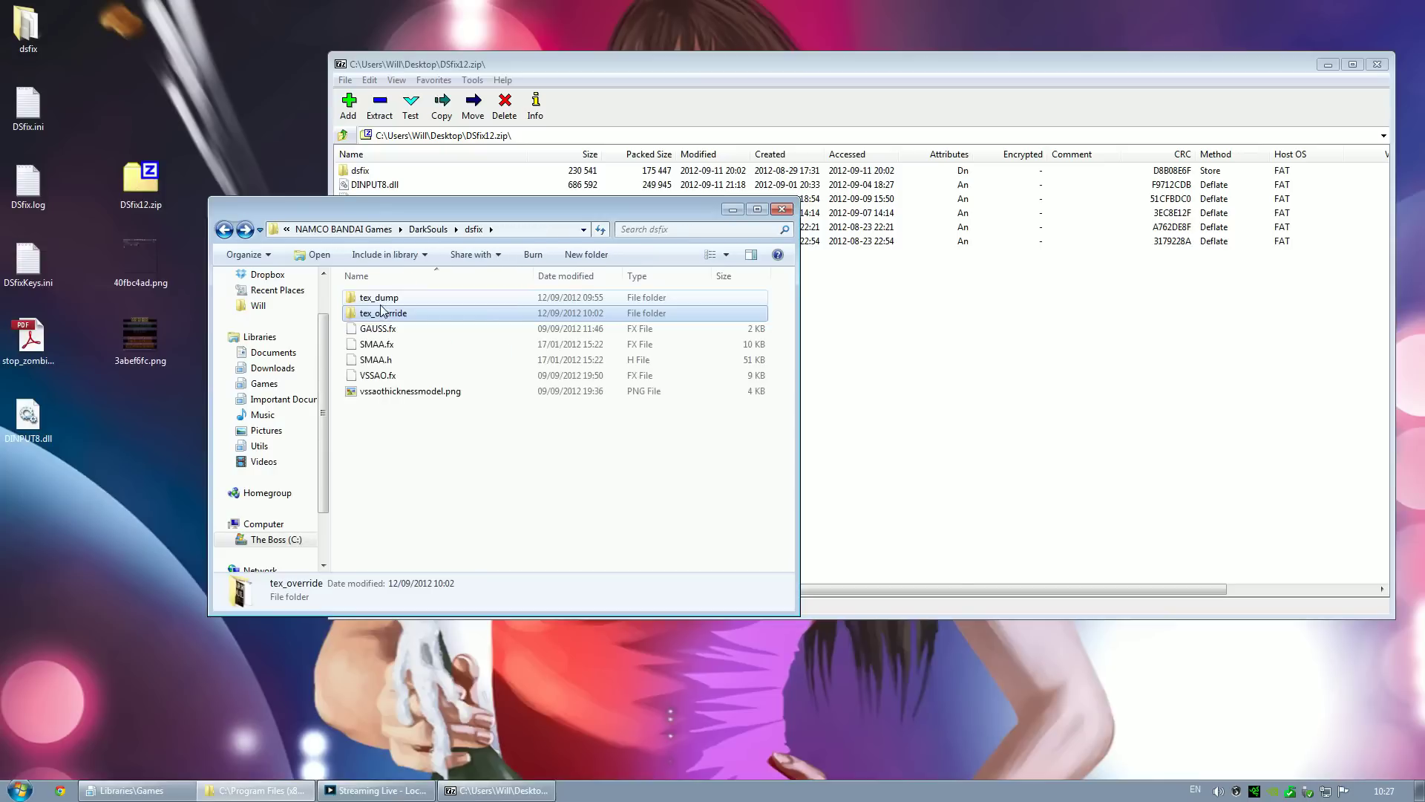
{"action": "double_click", "coordinate": [377, 297]}
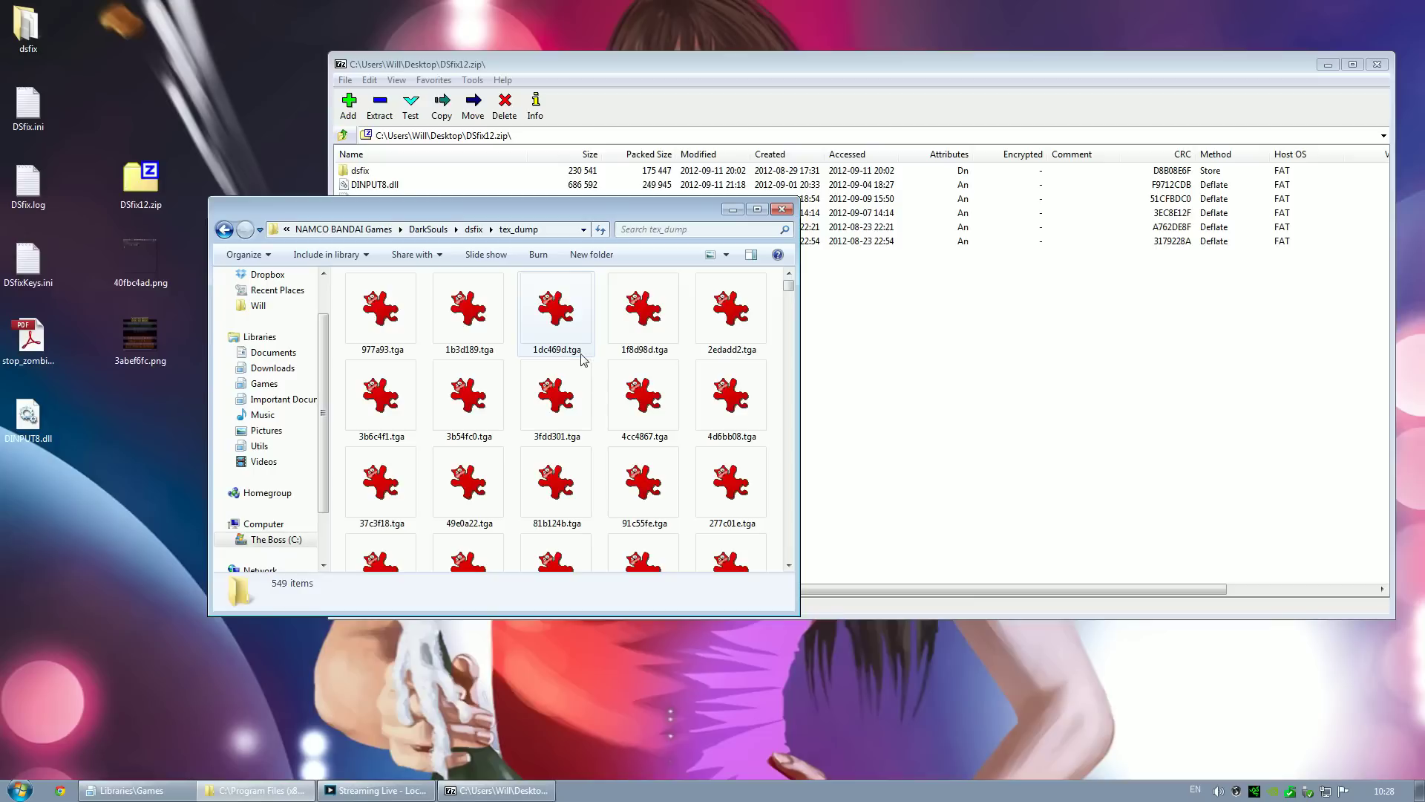
{"action": "key", "text": "BackSpace"}
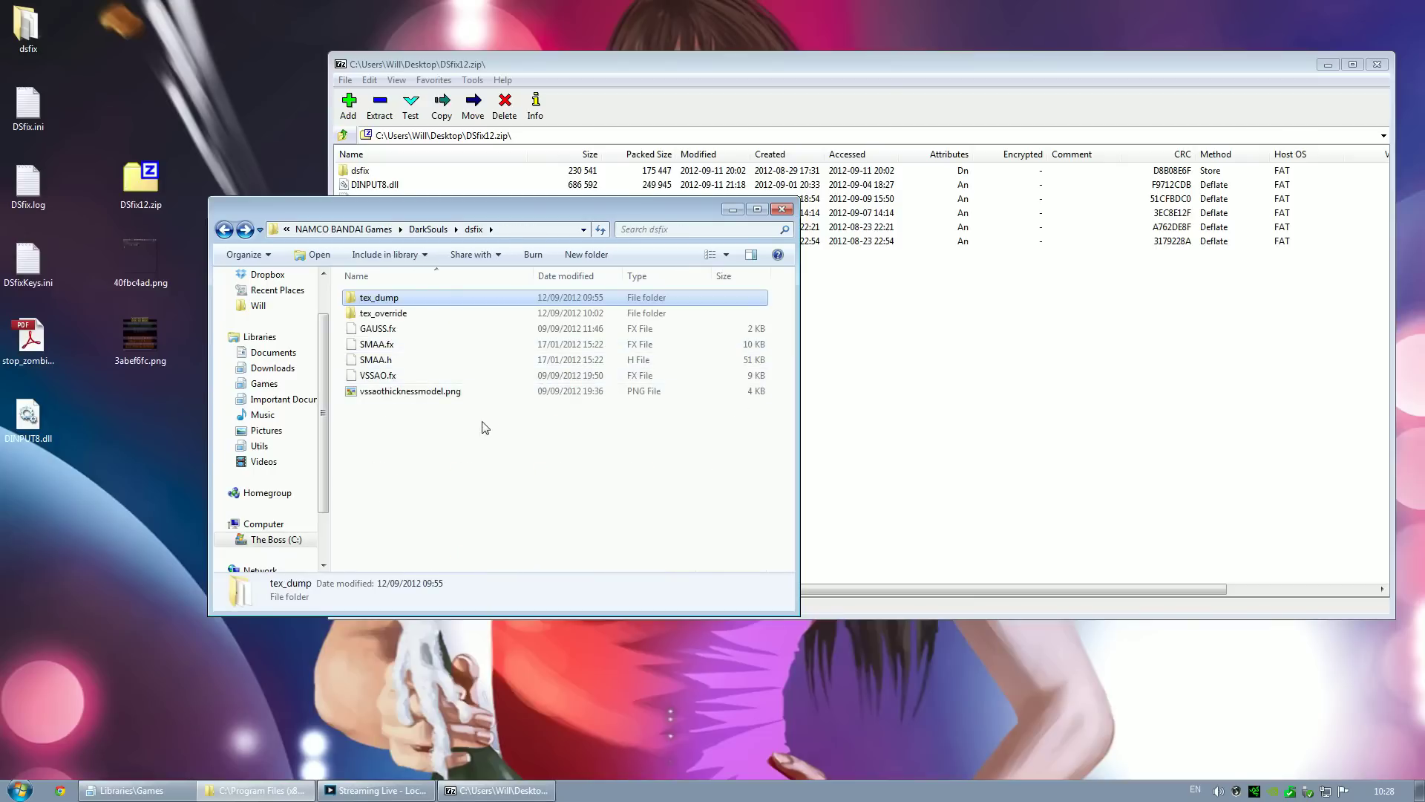
Step: Return to the DarkSouls game folder and launch DARKSOULS.exe
{"action": "key", "text": "BackSpace"}
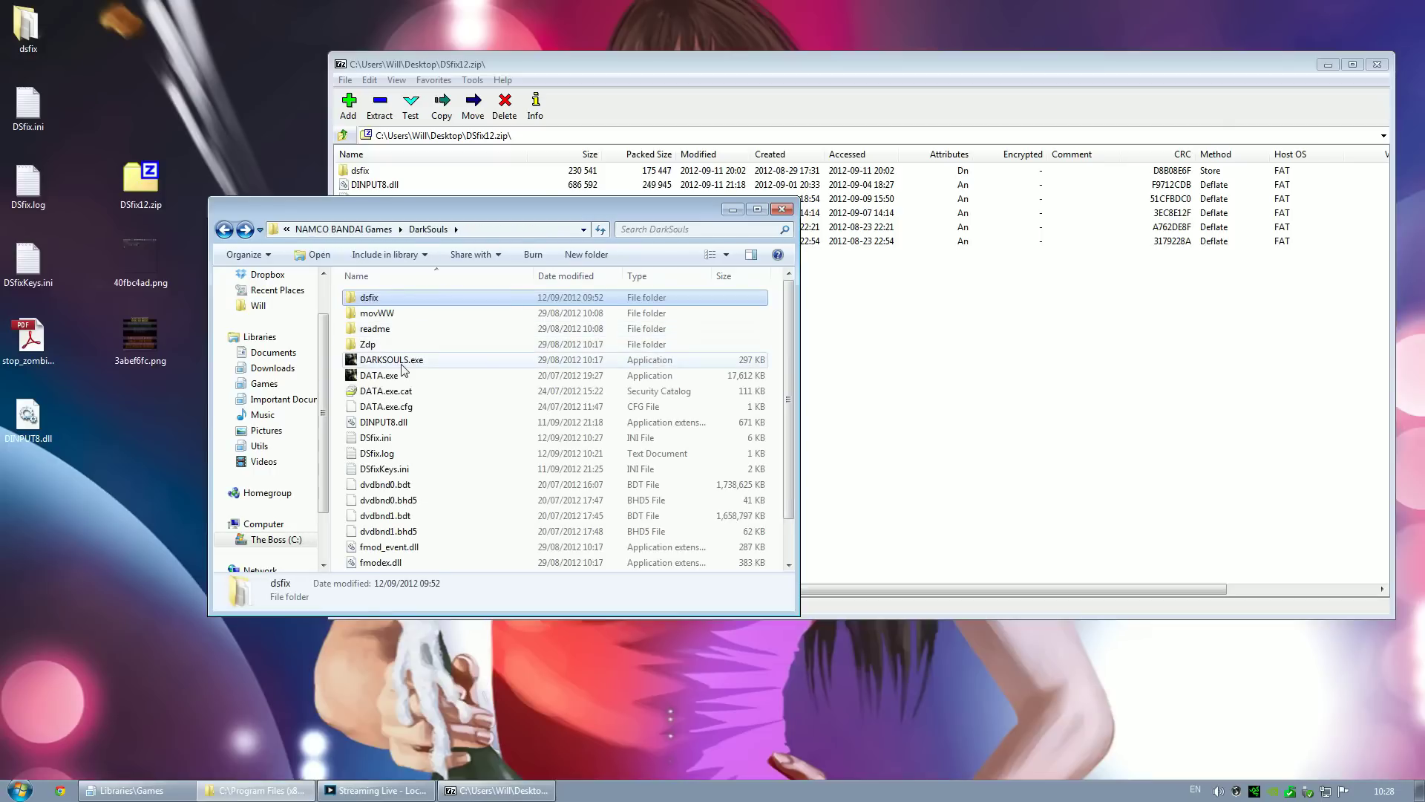
{"action": "double_click", "coordinate": [374, 303]}
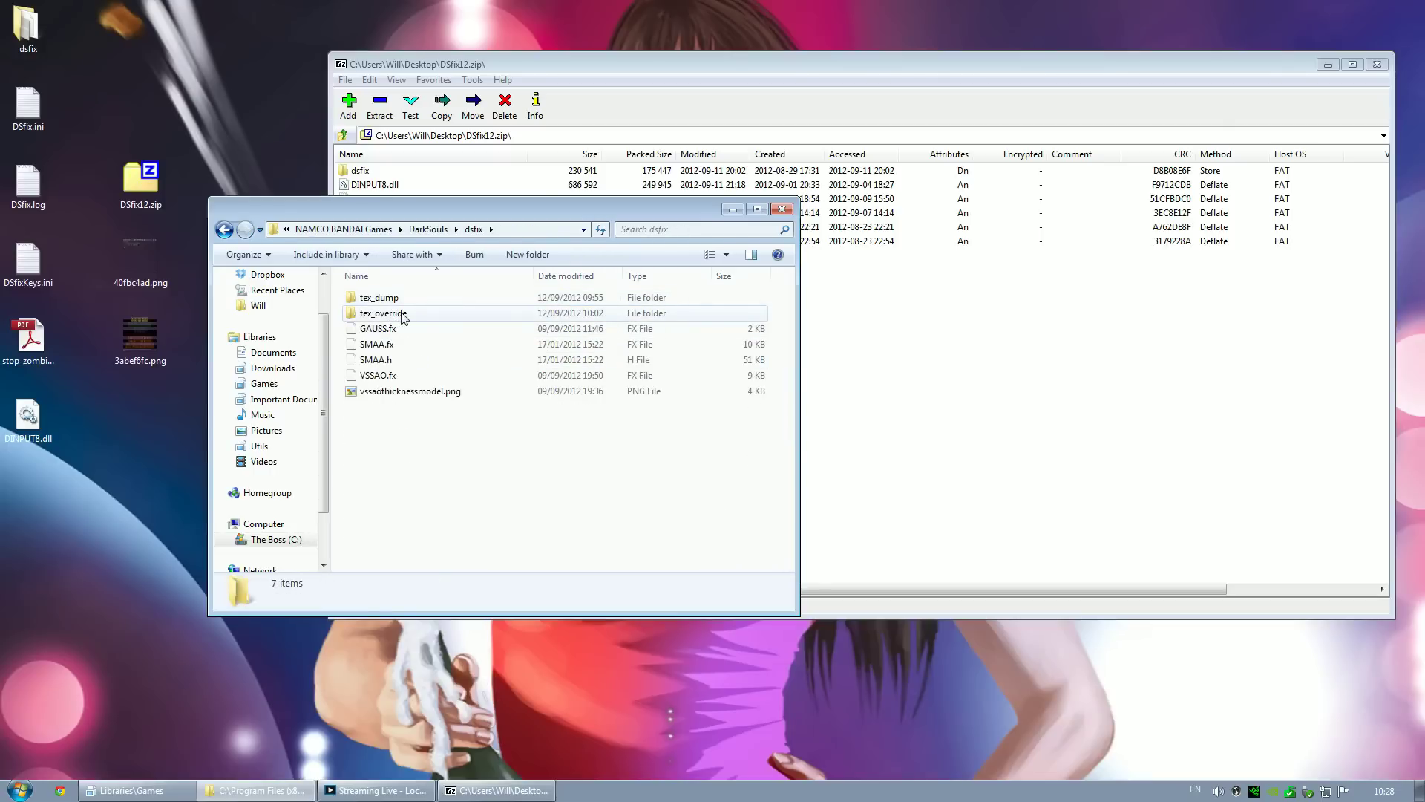
{"action": "key", "text": "BackSpace"}
{"action": "double_click", "coordinate": [394, 362]}
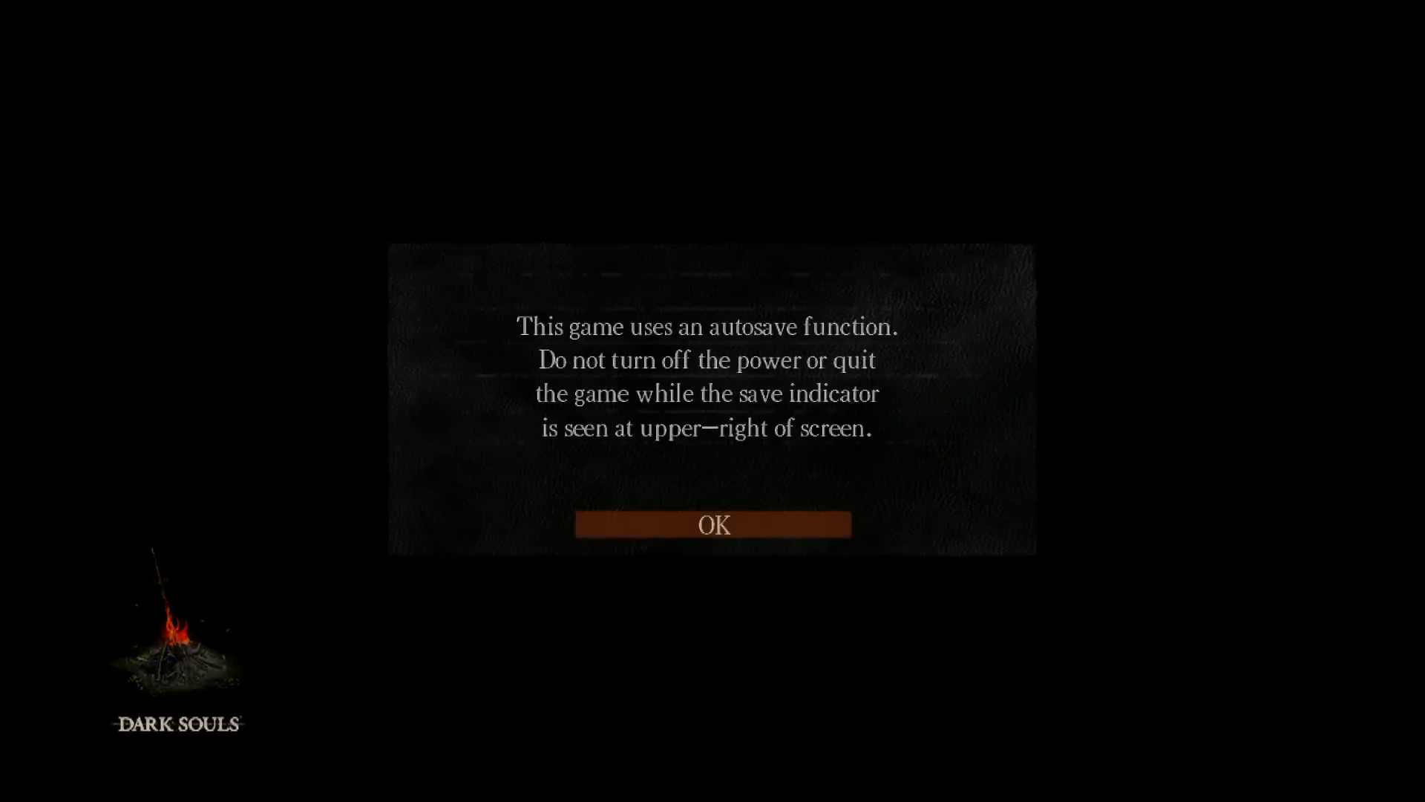
Step: Dismiss the autosave notice and get past the Dark Souls title screen
{"action": "key", "text": "Return"}
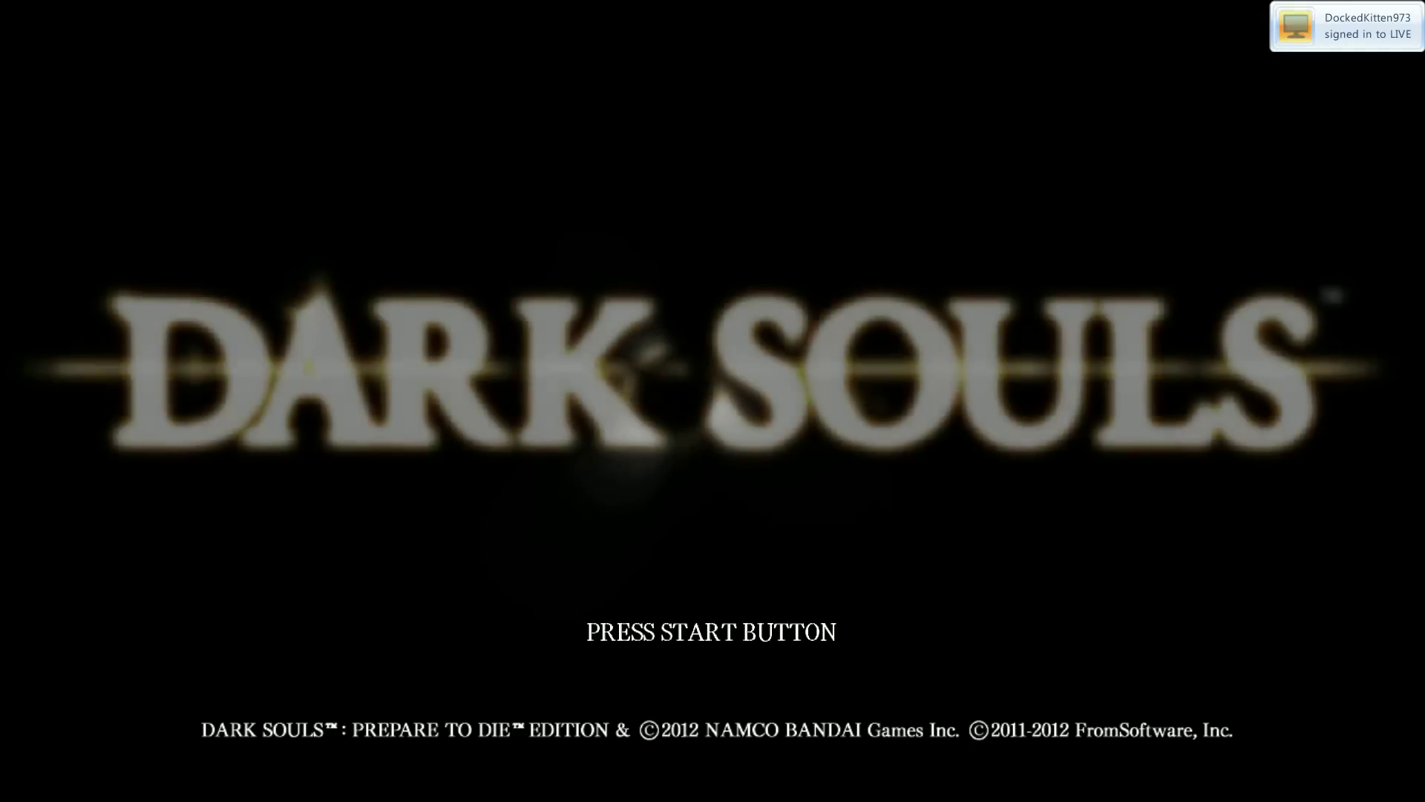
{"action": "key", "text": "Return"}
{"action": "key", "text": "Return"}
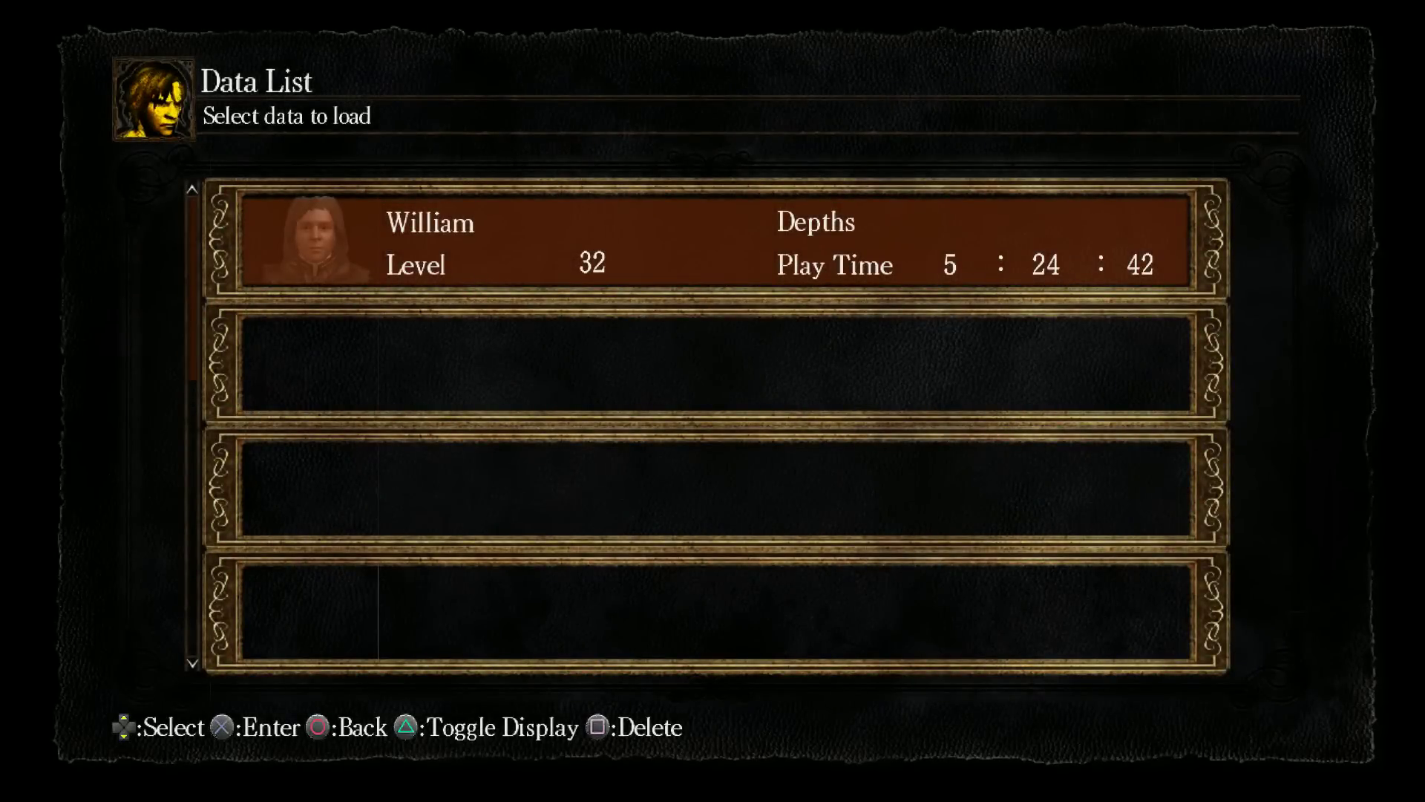
Step: Load the level 32 Depths save and open the full Inventory screen
{"action": "key", "text": "Return"}
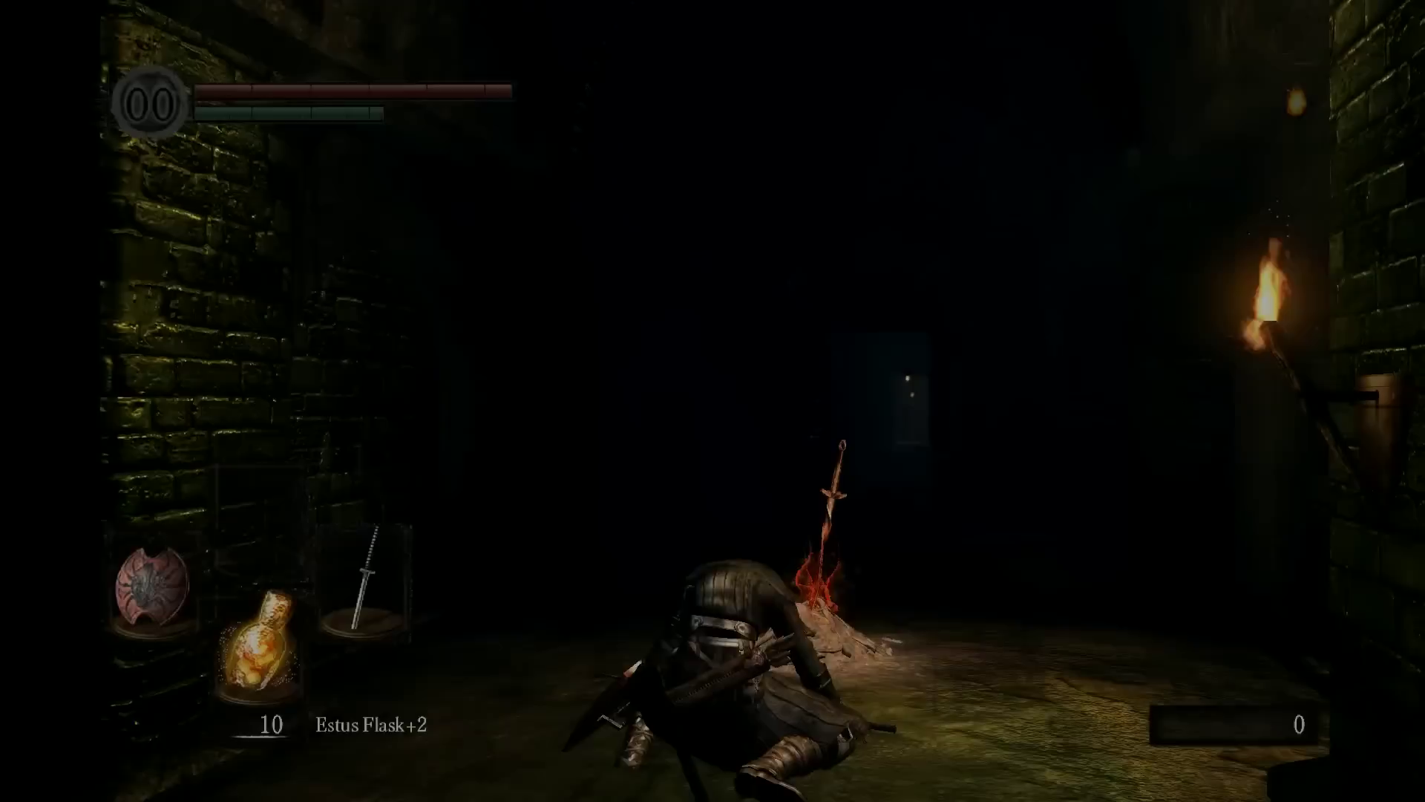
{"action": "key", "text": "Escape"}
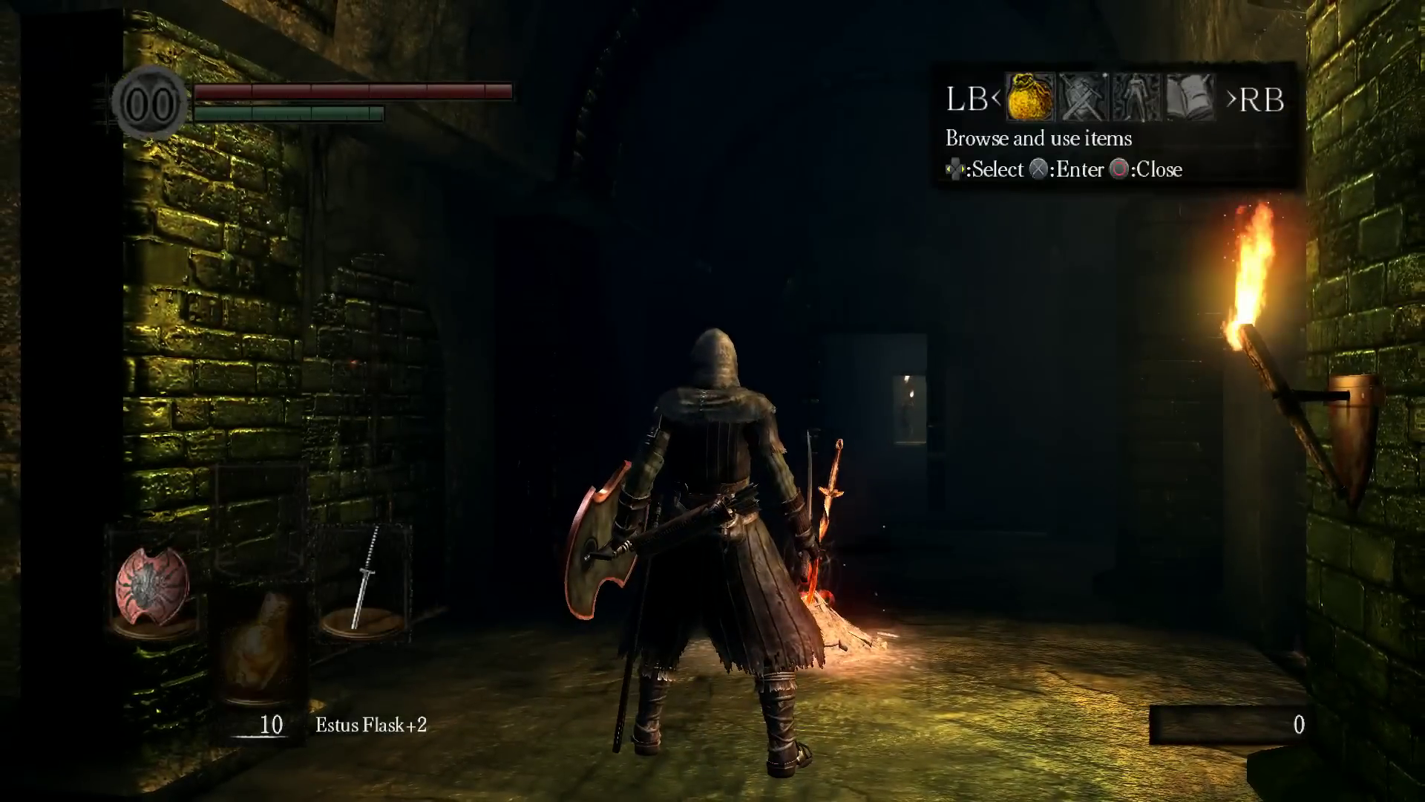
{"action": "key", "text": "Return"}
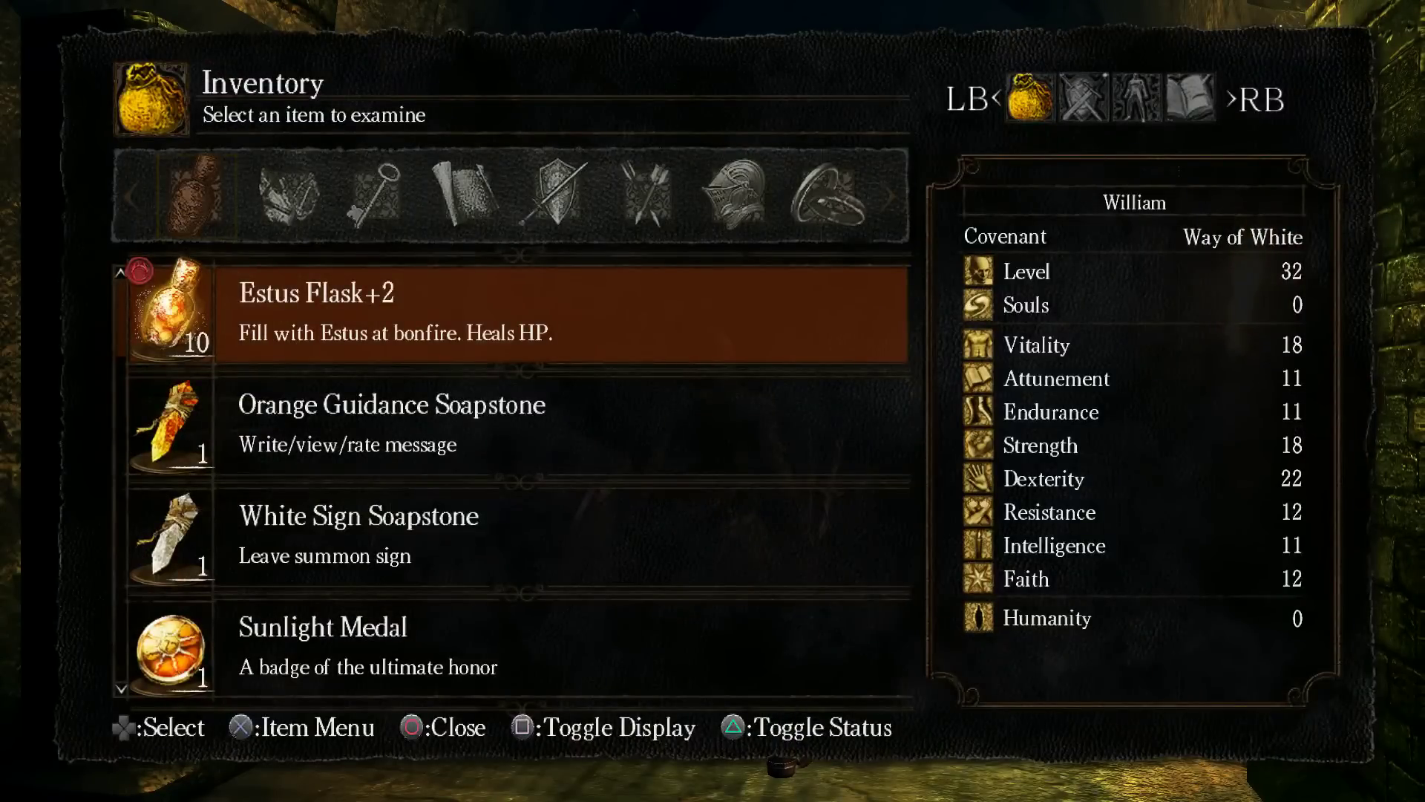